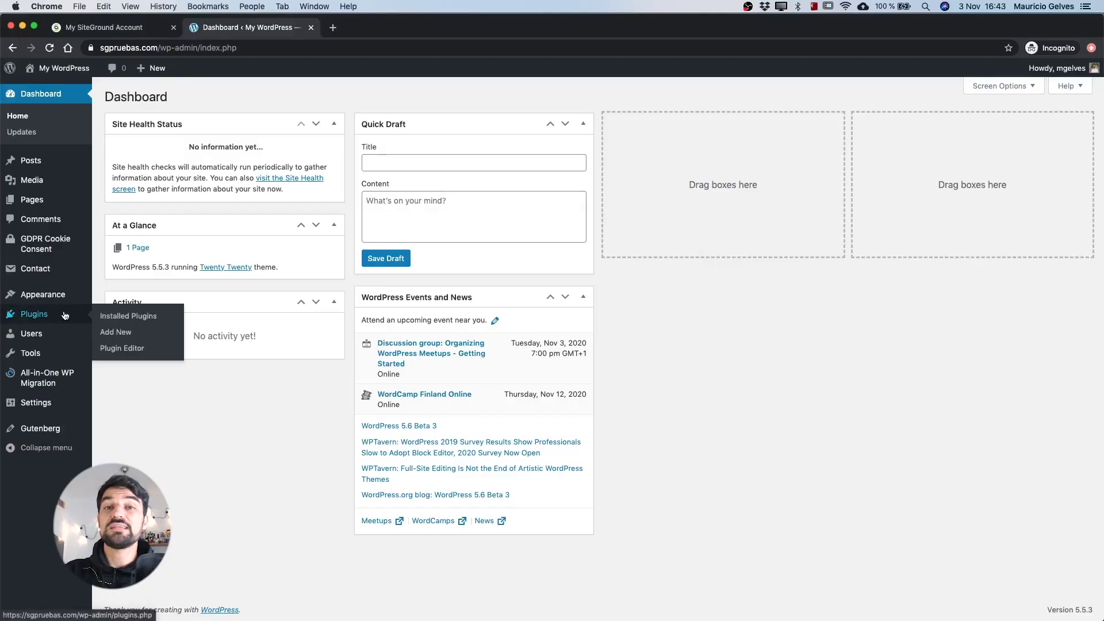
# Open the installed plugins list and deactivate all plugins with one bulk action
pyautogui.click(112, 316)
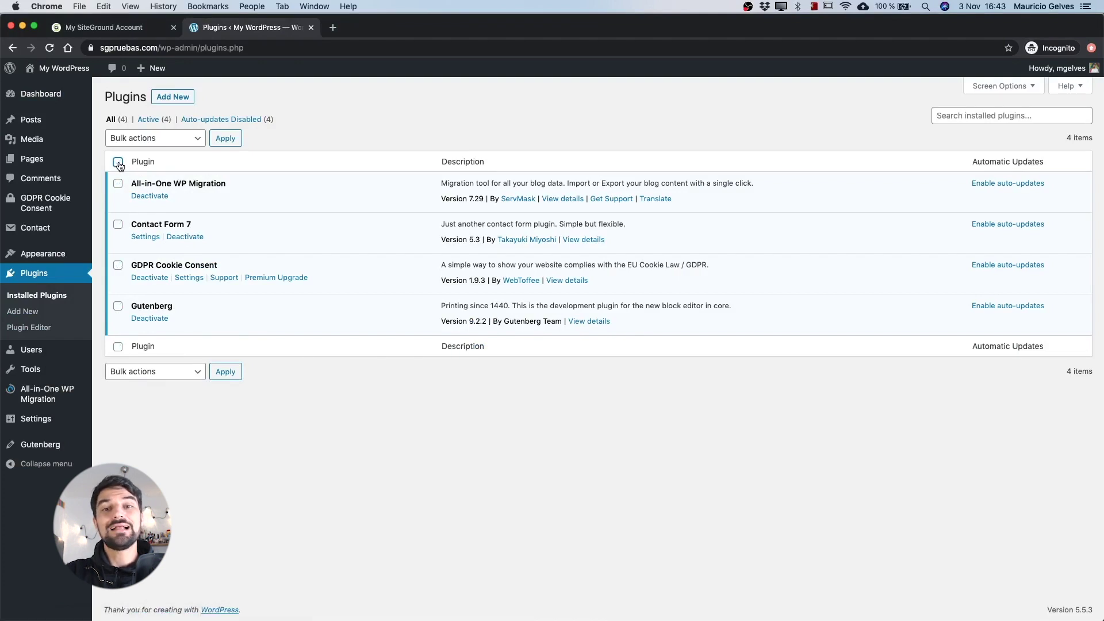
pyautogui.click(117, 346)
pyautogui.click(154, 372)
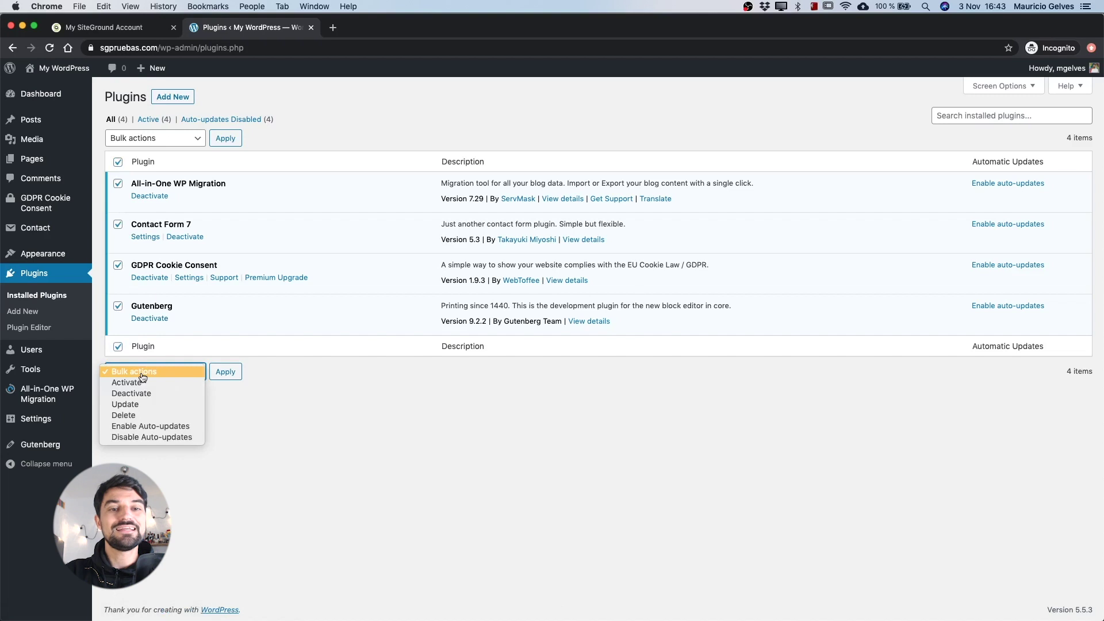
pyautogui.click(171, 396)
pyautogui.click(223, 374)
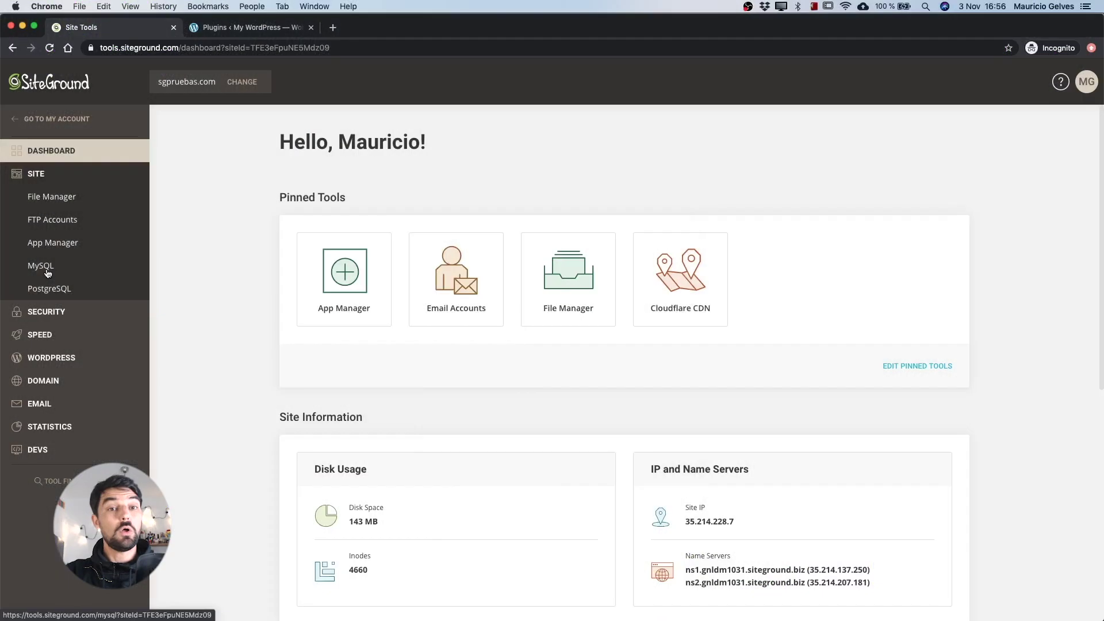
# In SiteGround Site Tools, open the MySQL manager for sgpruebas.com and access phpMyAdmin
pyautogui.click(119, 268)
pyautogui.click(530, 258)
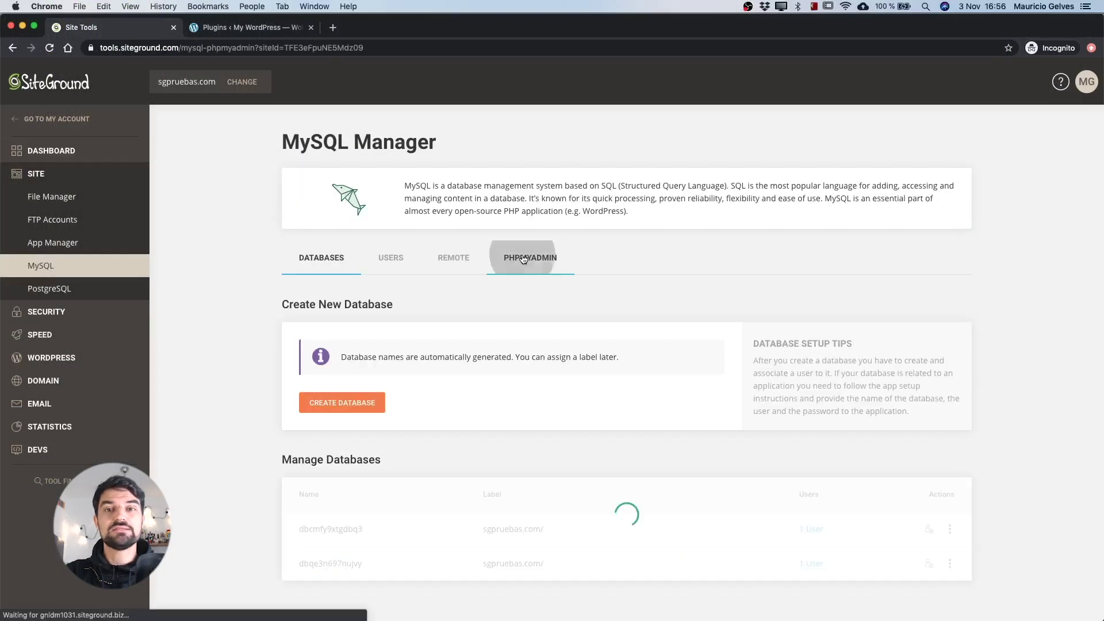
pyautogui.click(348, 420)
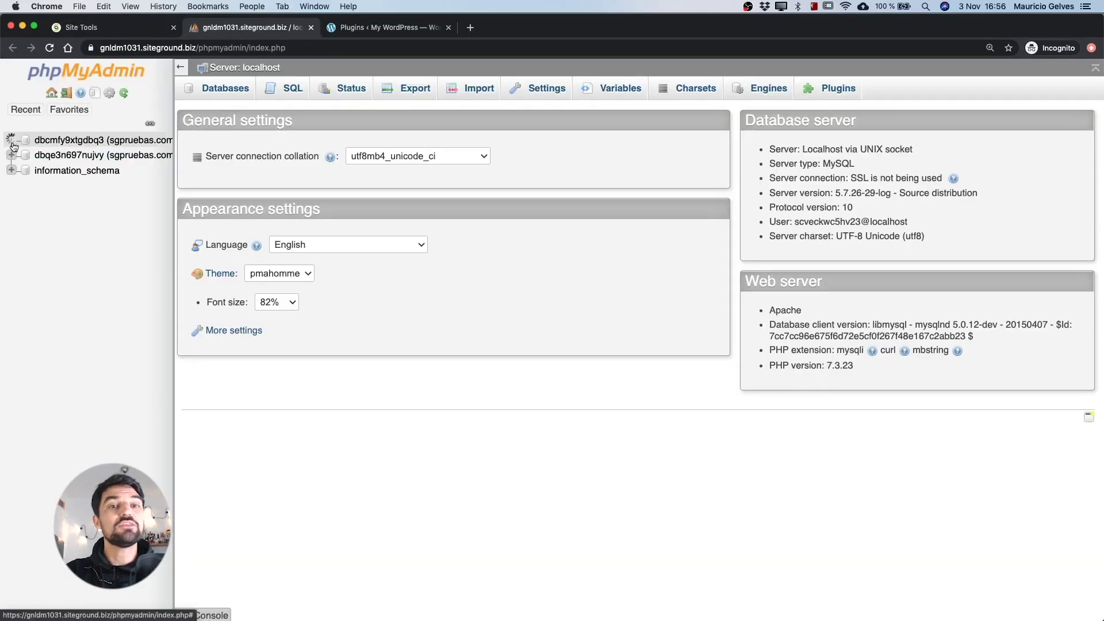
# In database dbcmfy9xtgdbq3, empty the option_value of the active_plugins row in the pxt_options table and save the row
pyautogui.click(12, 142)
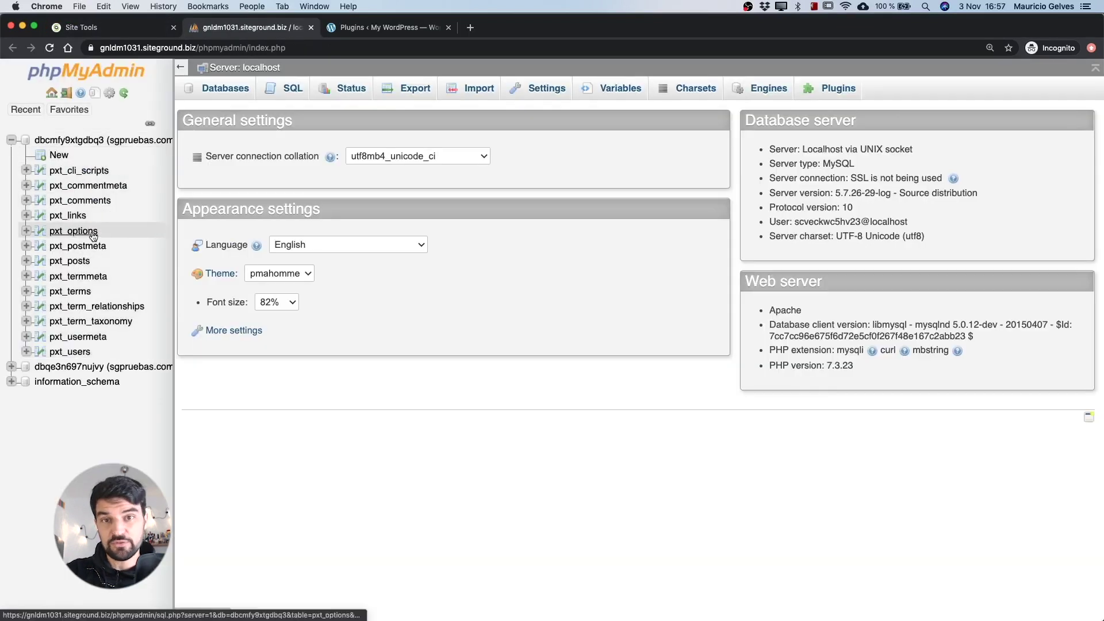
pyautogui.click(74, 230)
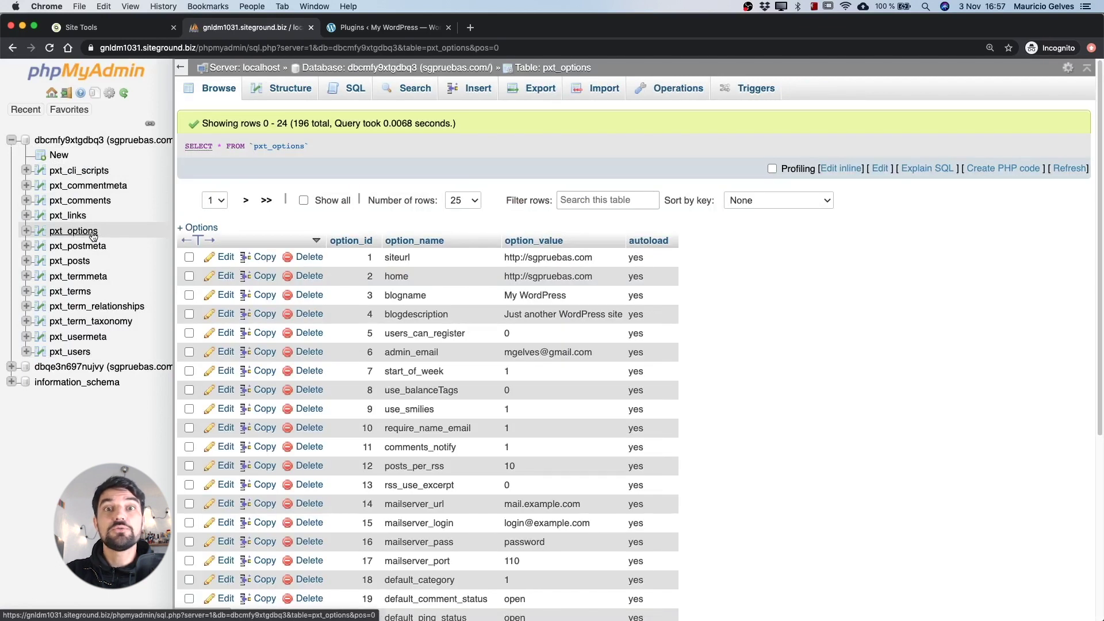
pyautogui.scroll(-10, 455, 343)
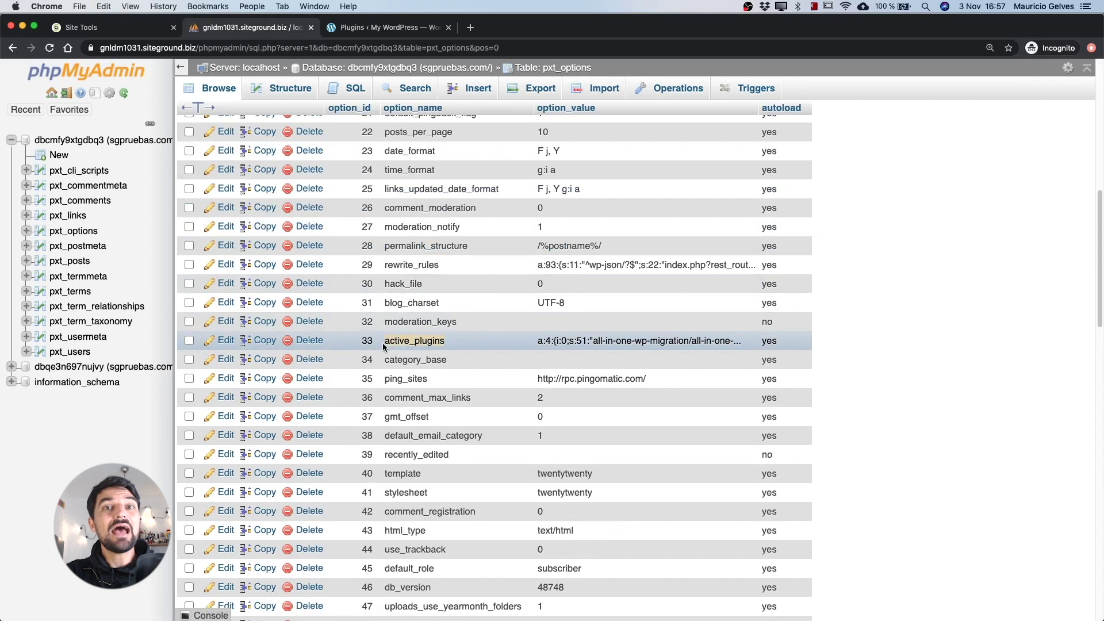
pyautogui.click(225, 342)
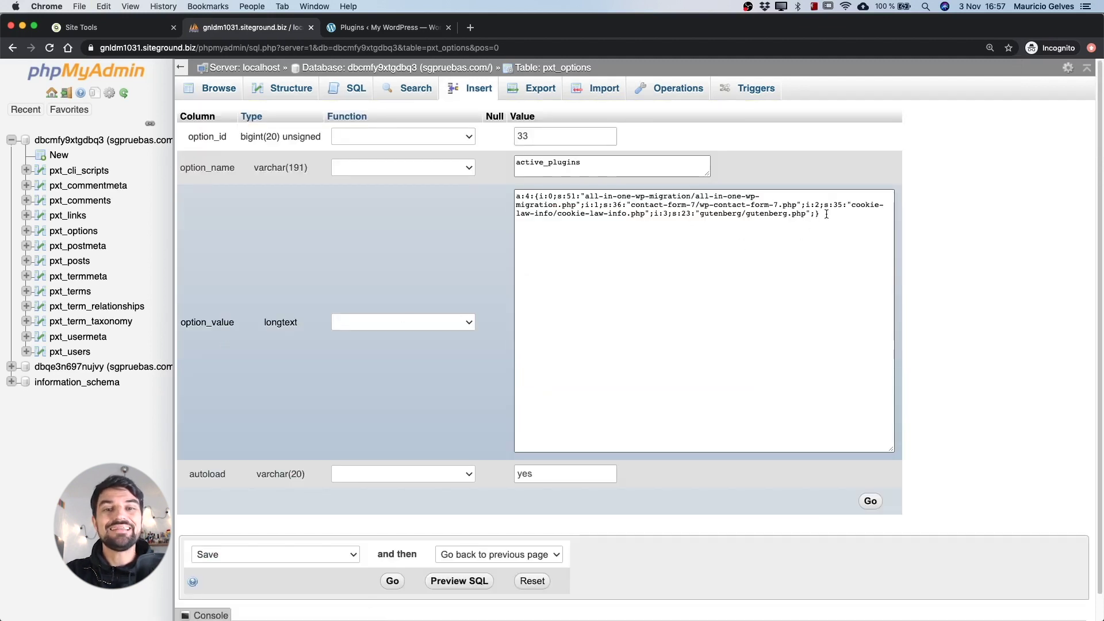
pyautogui.moveTo(827, 214); pyautogui.dragTo(516, 195)
pyautogui.press('BackSpace')
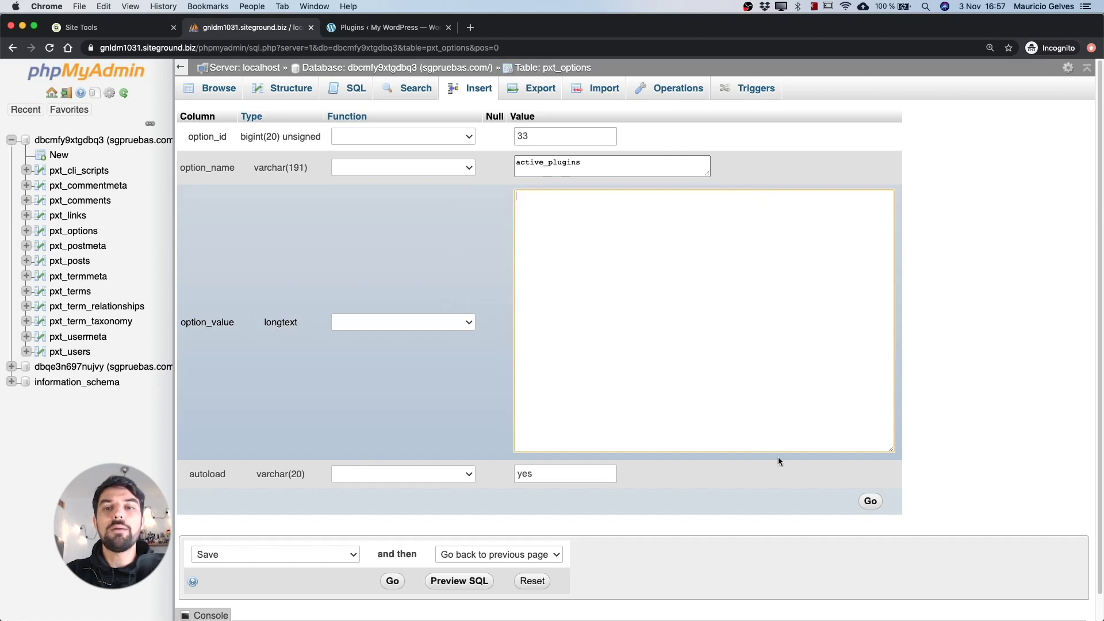
pyautogui.click(870, 501)
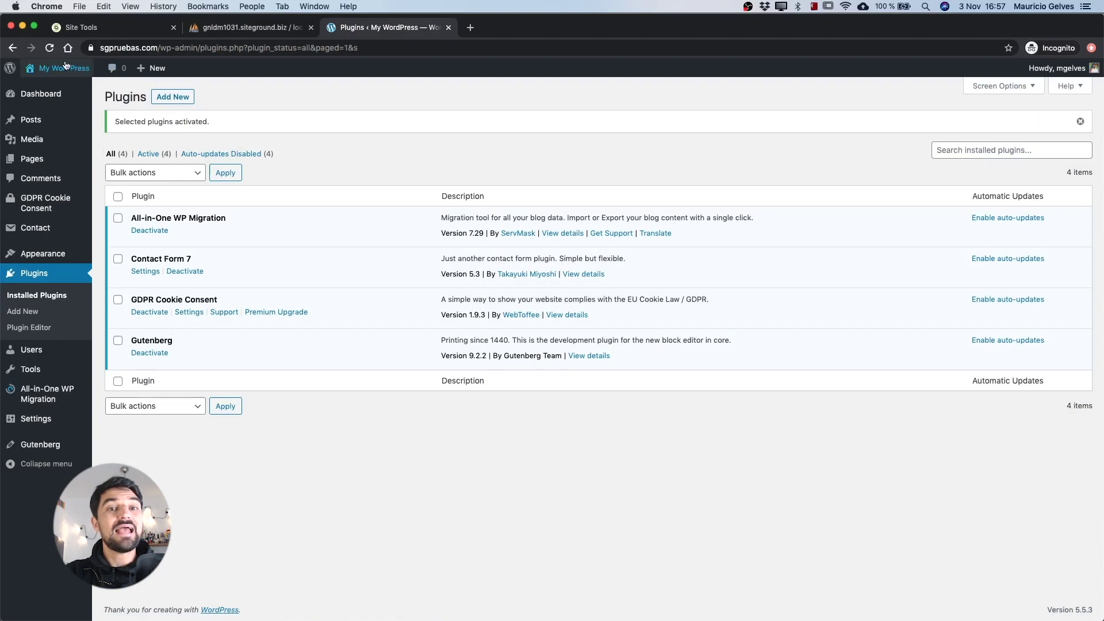
# Reload the WordPress plugins page and activate all plugins with one bulk action
pyautogui.click(49, 49)
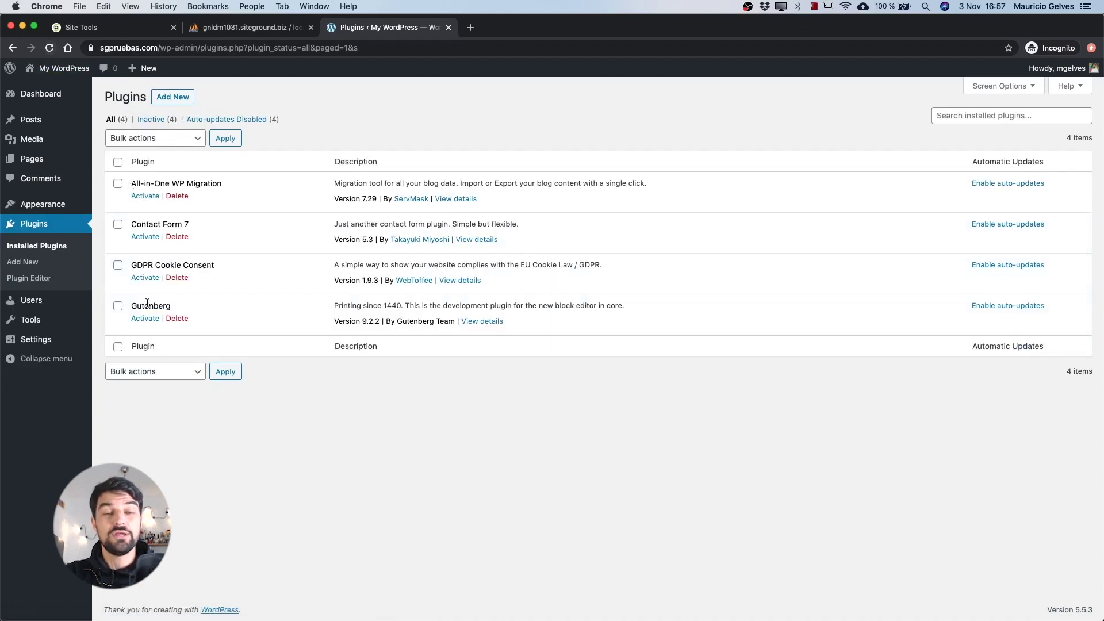
pyautogui.click(118, 347)
pyautogui.click(141, 373)
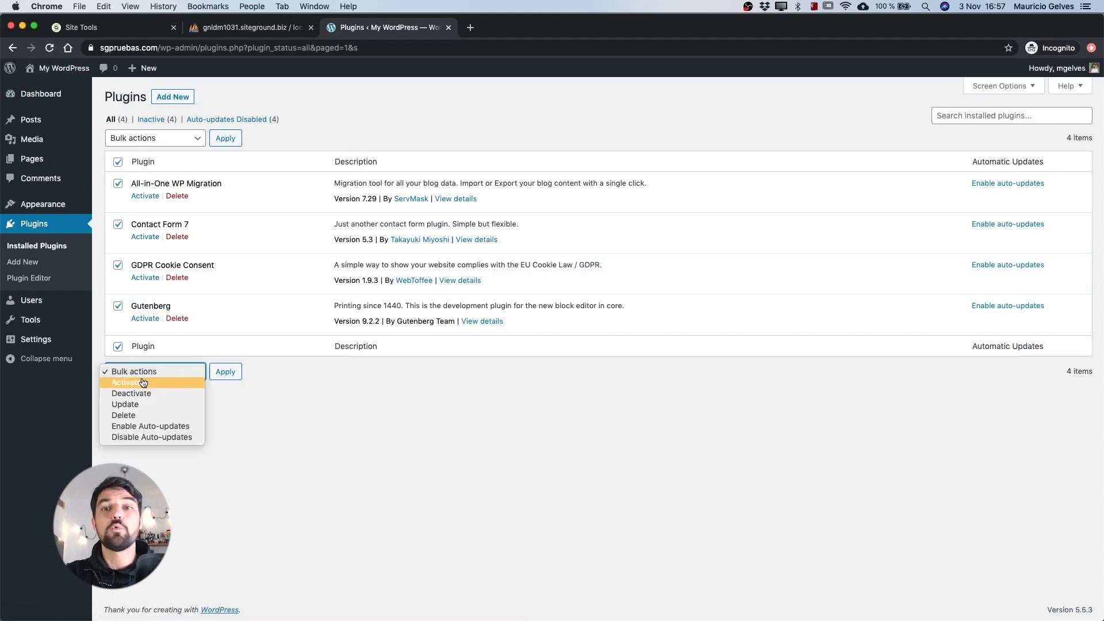
pyautogui.click(149, 384)
pyautogui.click(224, 372)
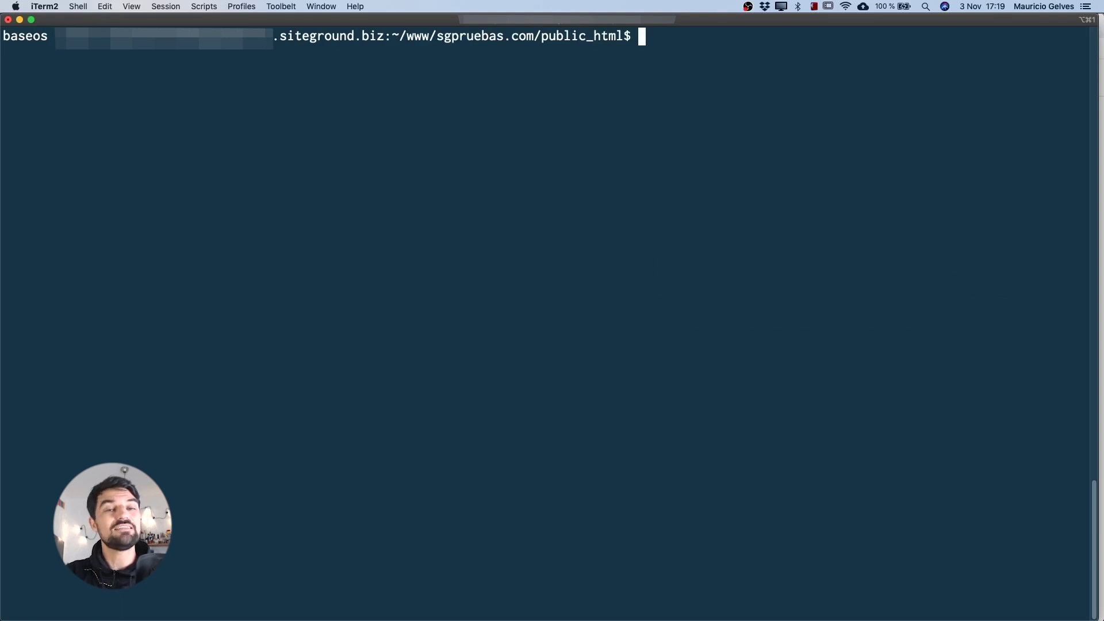
# In the iTerm2 session at the site's public_html folder, list the plugins with "wp plugin list"
pyautogui.write('wp')
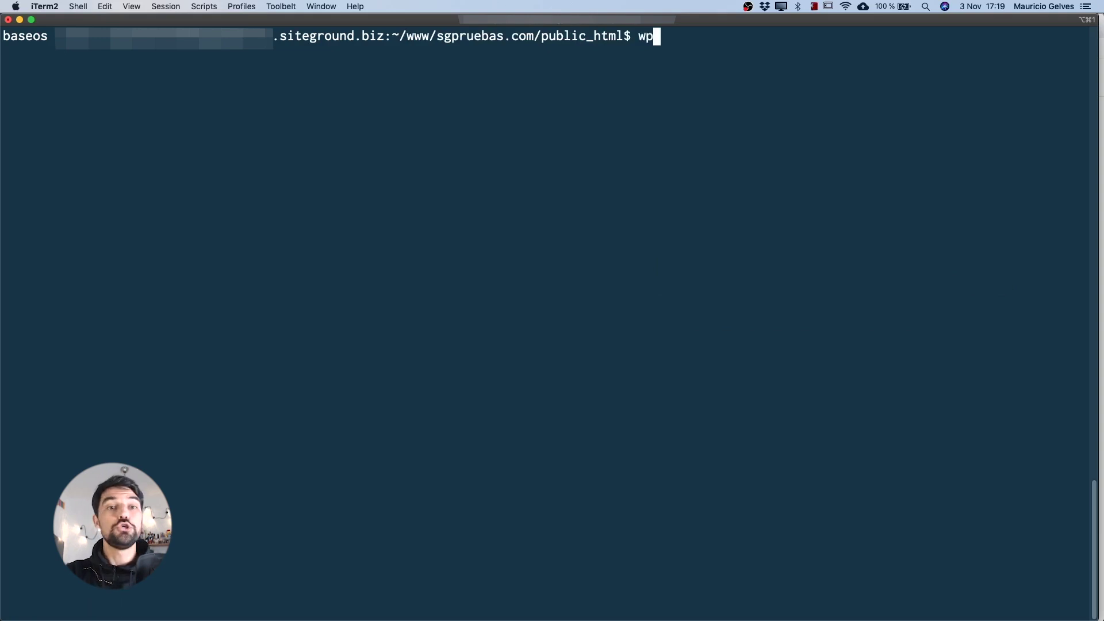
pyautogui.write(' plugin list')
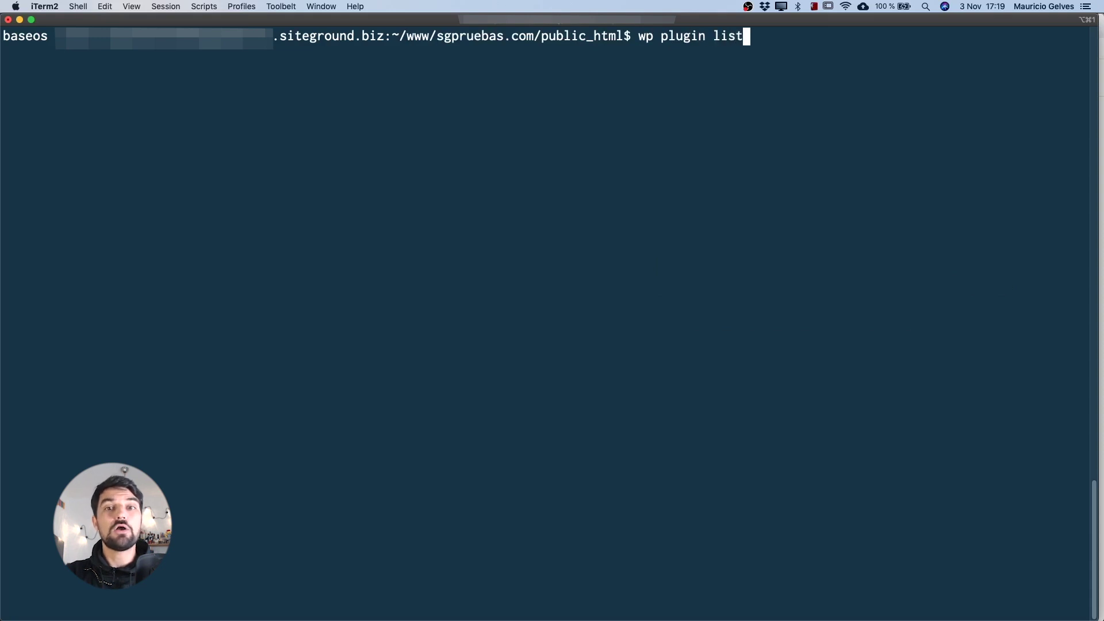
pyautogui.press('Return')
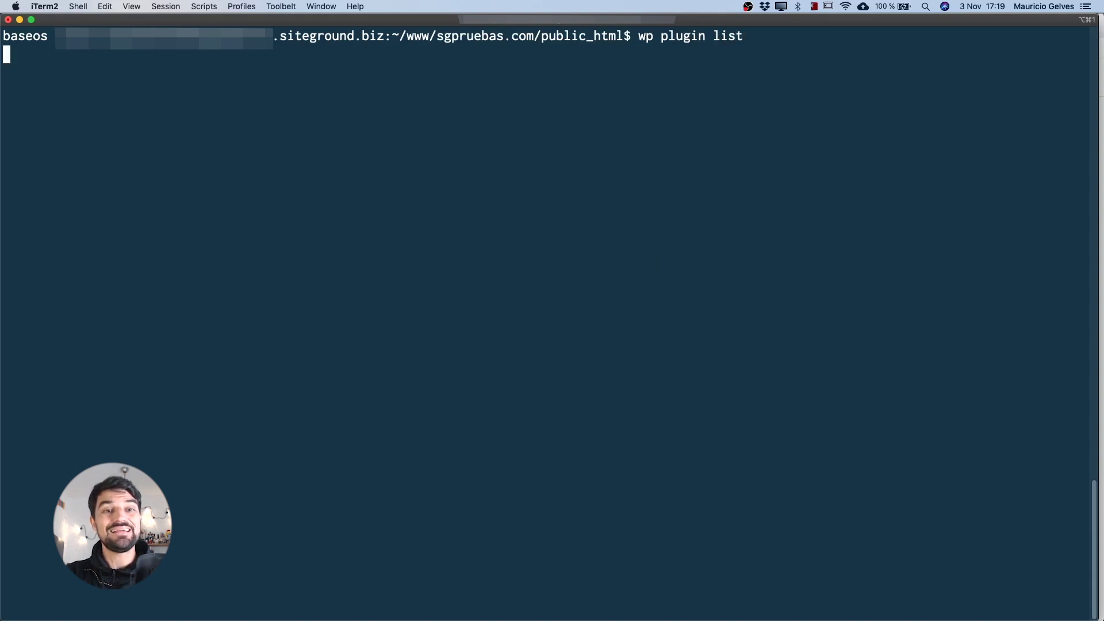
# Deactivate only the Gutenberg plugin with the command "wp plugin deactivate gutenberg"
pyautogui.write('wp plugin dea')
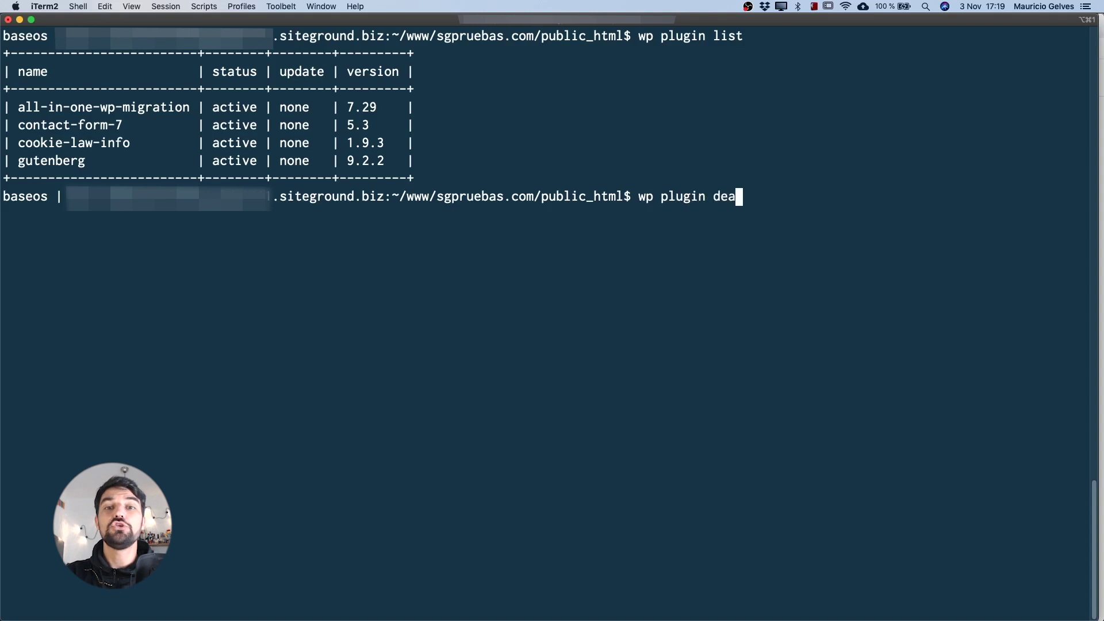
pyautogui.write('ctivate ')
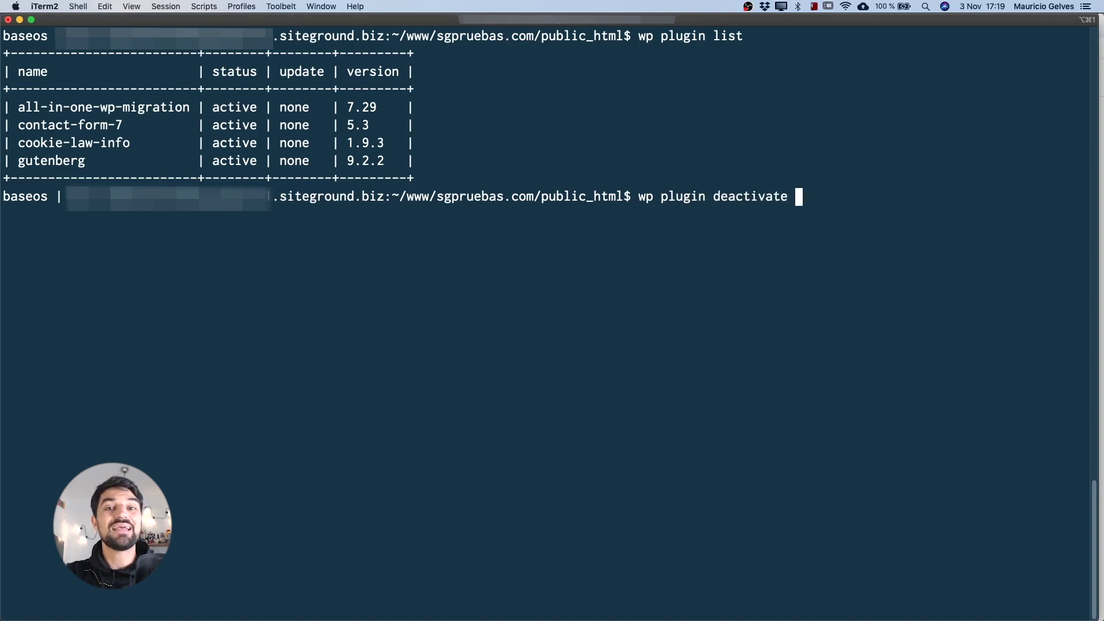
pyautogui.write('gutenberg')
pyautogui.press('Return')
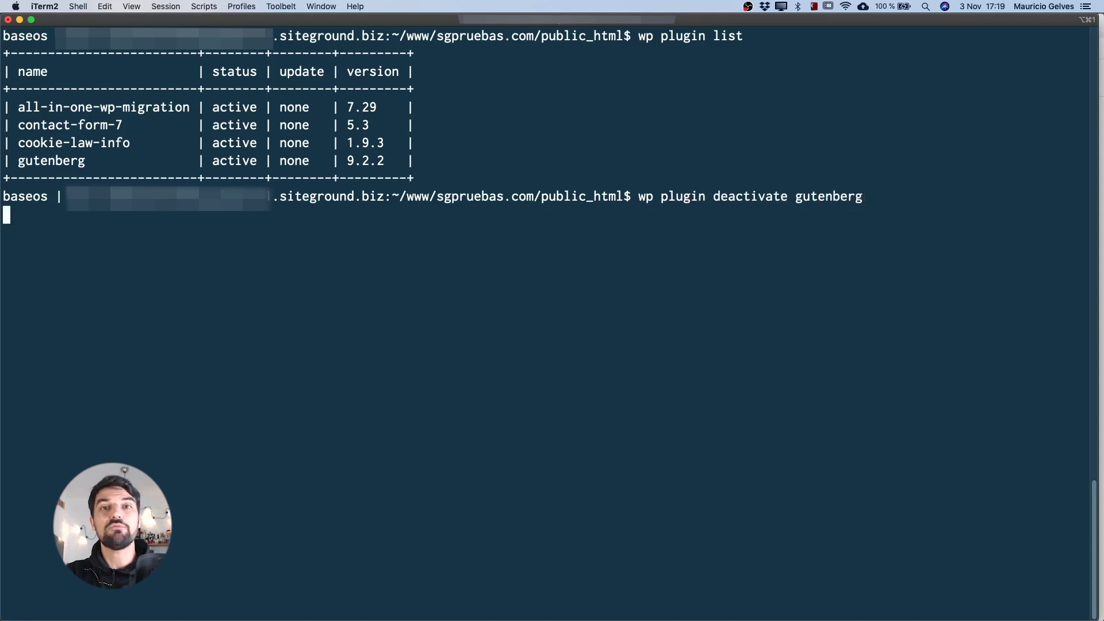
# Clear the terminal and deactivate every plugin with "wp plugin deactivate --all"
pyautogui.hotkey('ctrl', 'l')
pyautogui.write('wp')
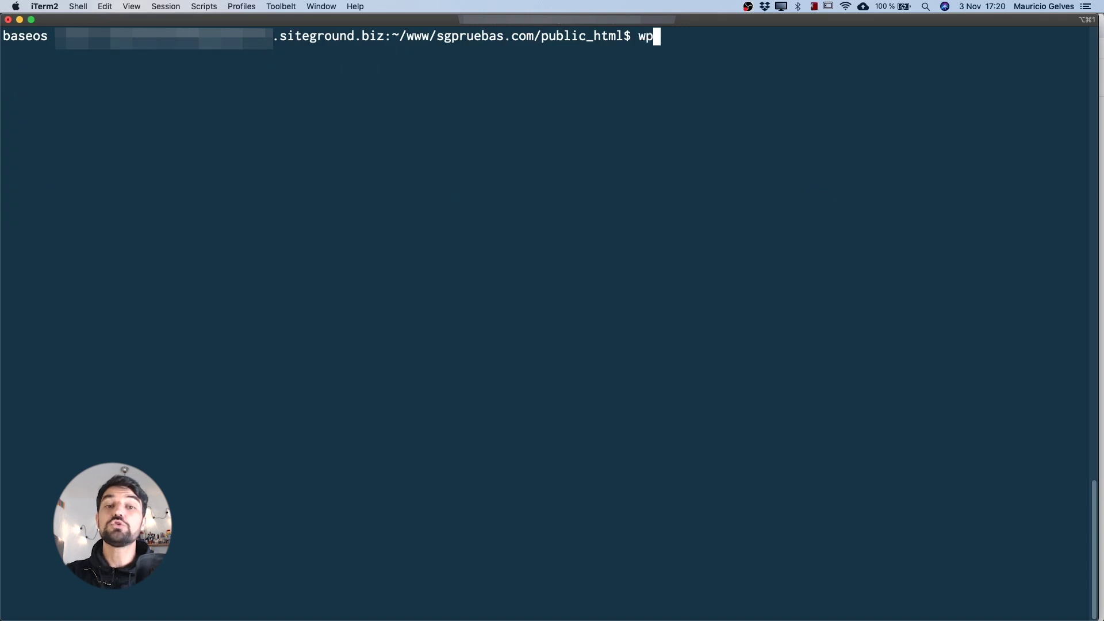
pyautogui.write(' plugin daactivate --aa')
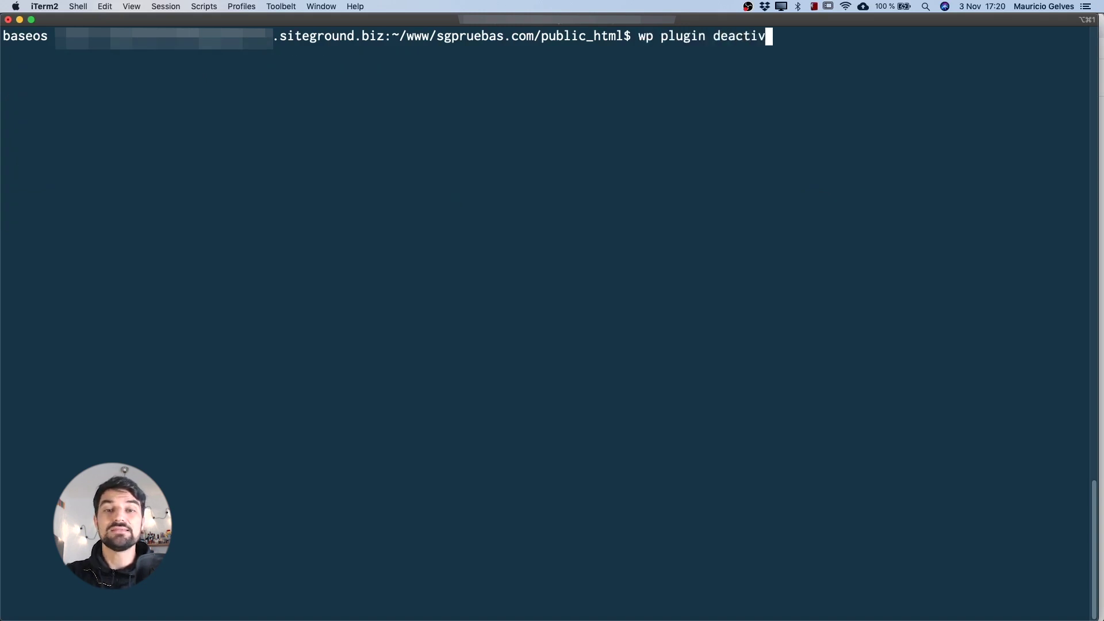
pyautogui.press('BackSpace')
pyautogui.write('ll')
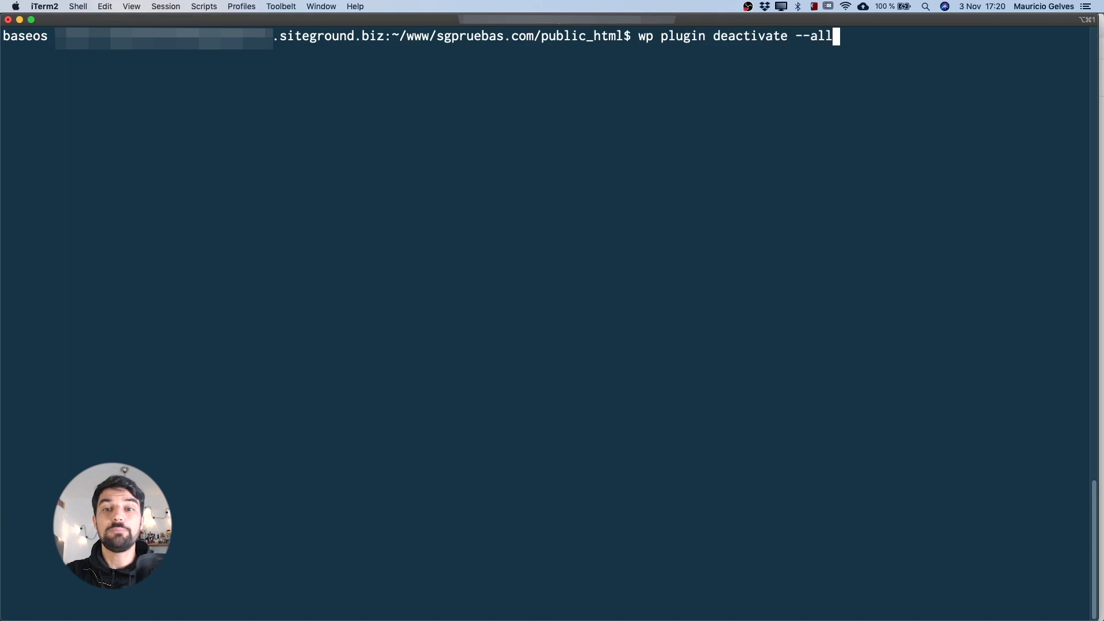
pyautogui.press('Return')
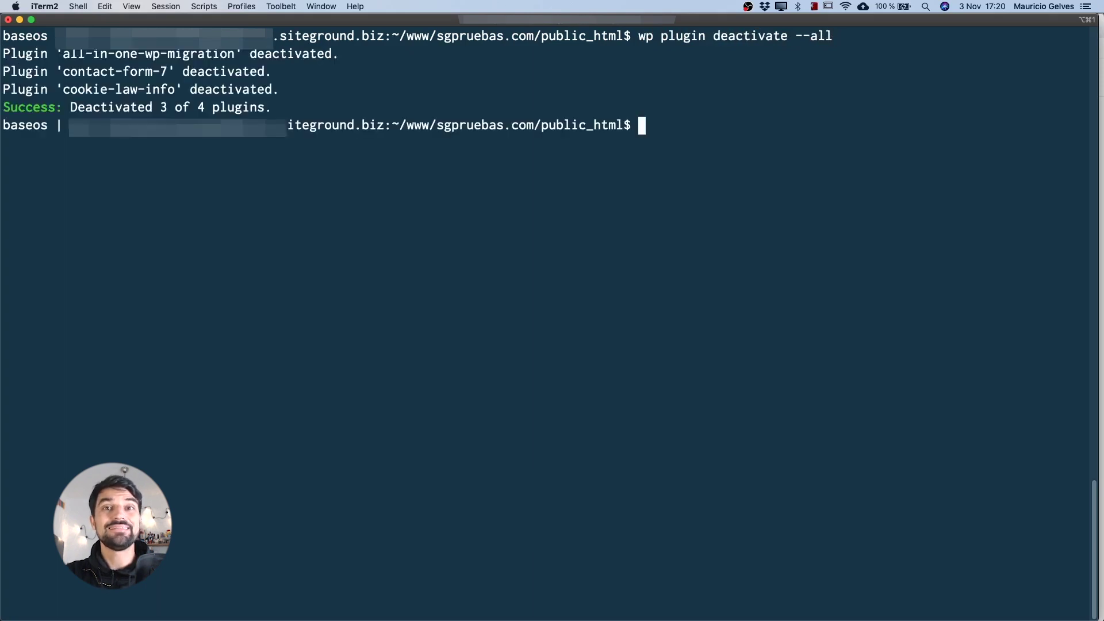
# Clear the terminal and reactivate every plugin with "wp plugin activate --all"
pyautogui.hotkey('ctrl', 'l')
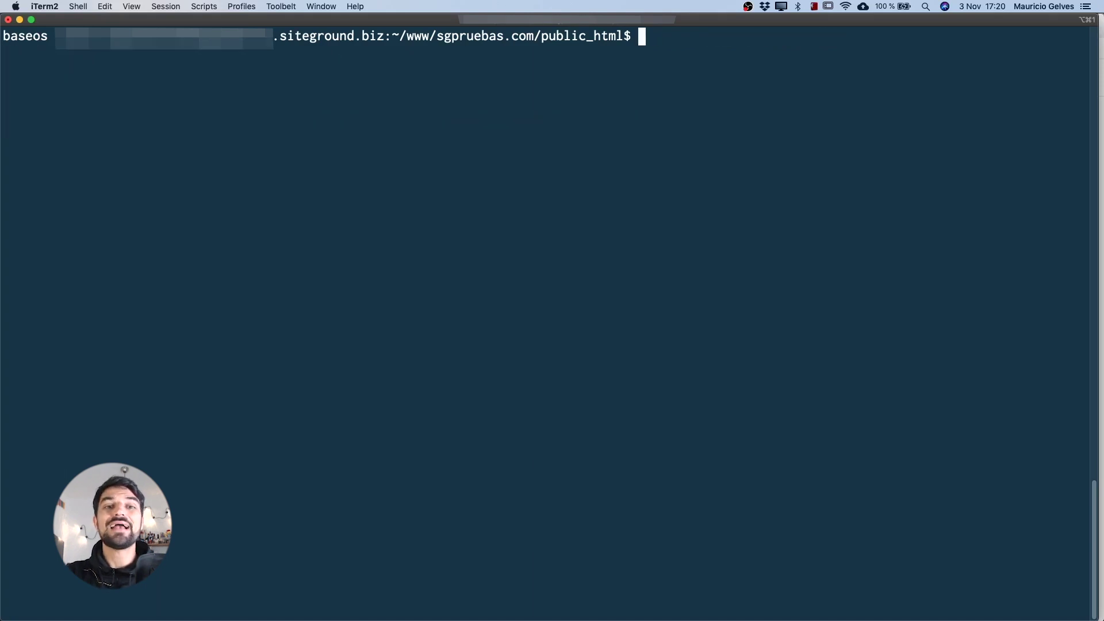
pyautogui.write('wp plugin activate --all')
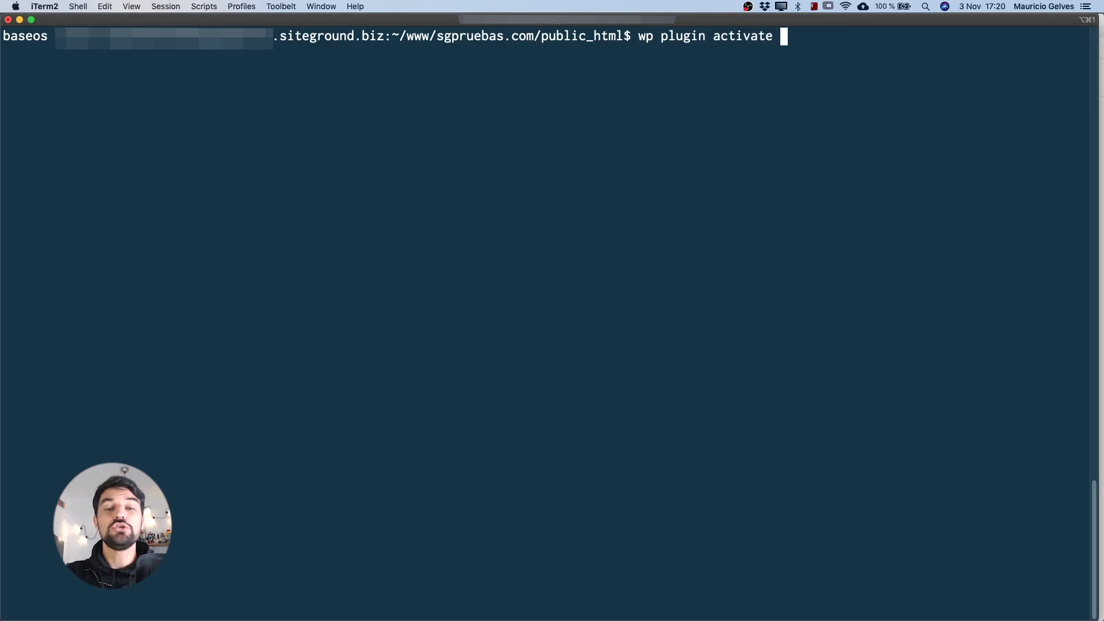
pyautogui.press('Return')
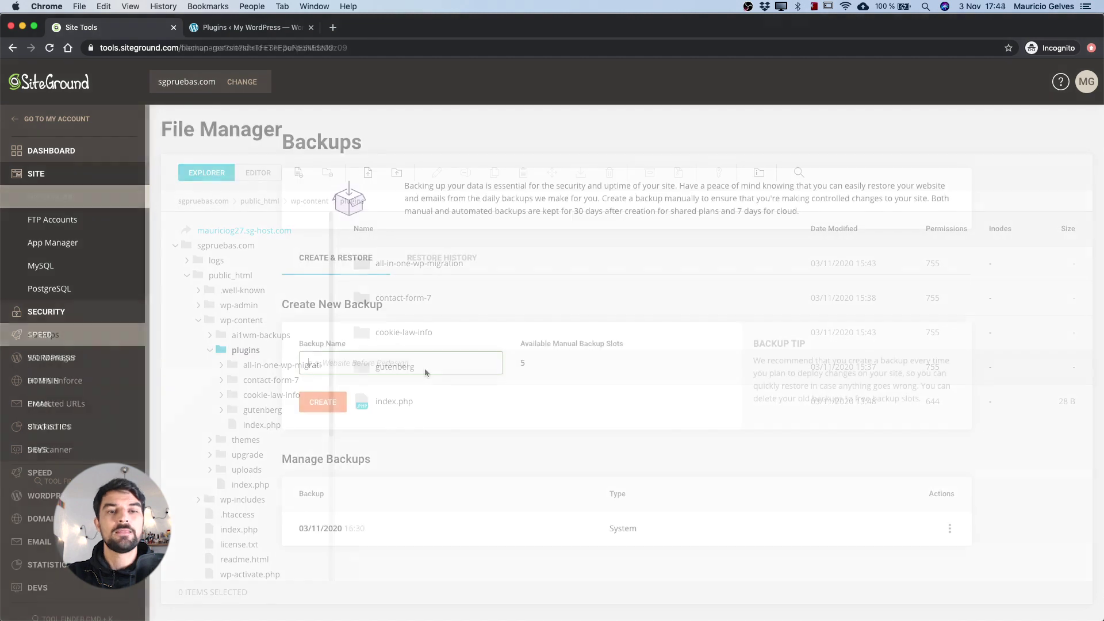
# Create a manual site backup named "new backup" in SiteGround Site Tools
pyautogui.write('backup')
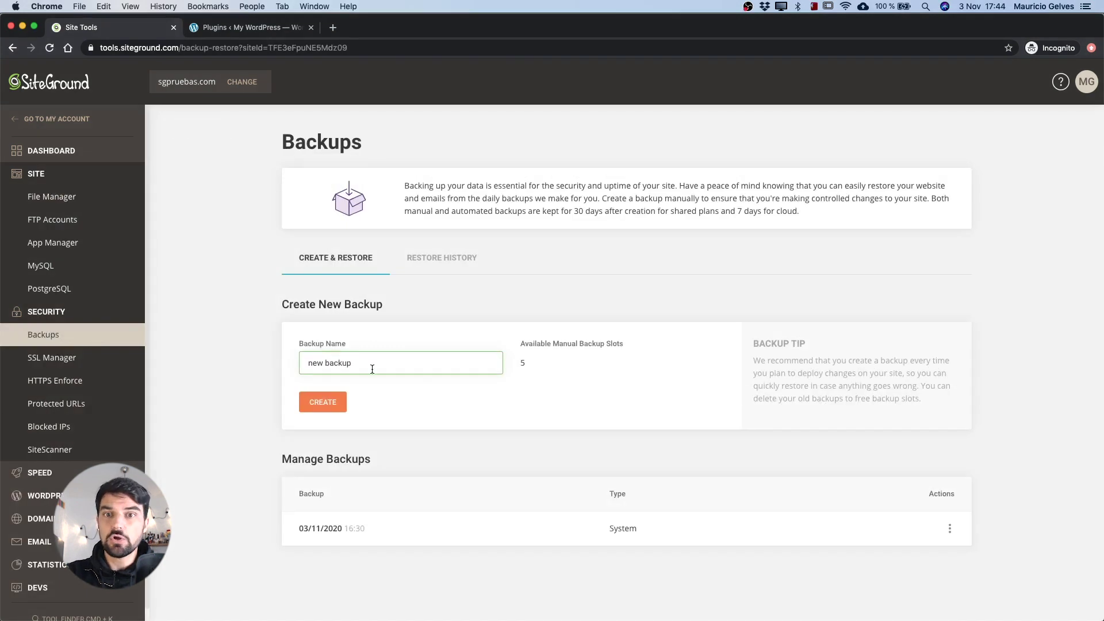
pyautogui.click(336, 408)
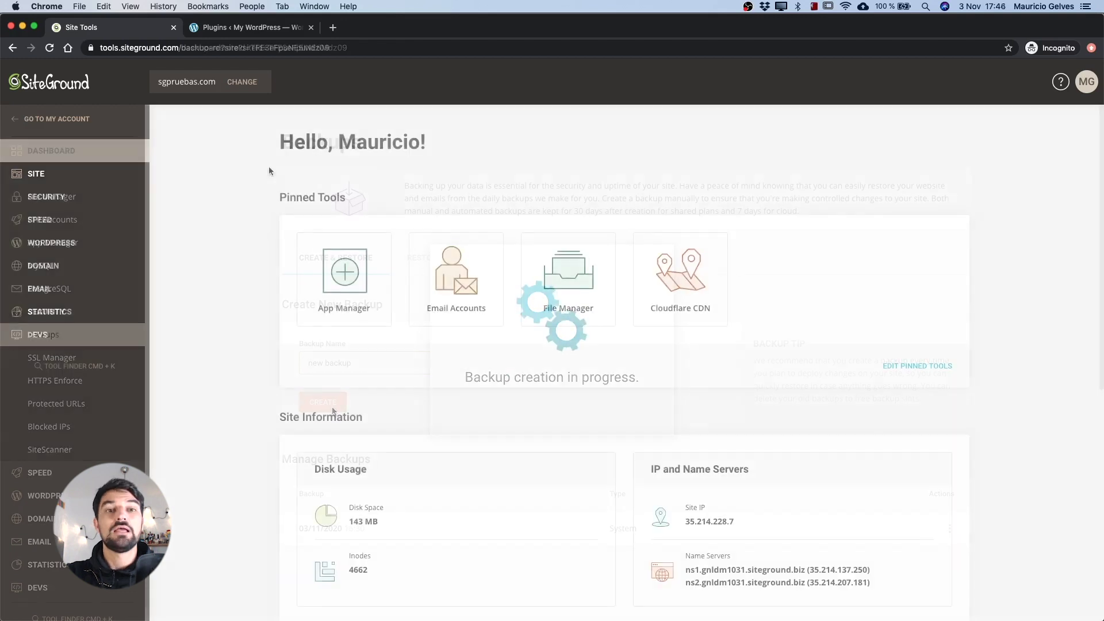
# In the site's File Manager, rename the gutenberg folder inside wp-content/plugins as gutenberg_OLD
pyautogui.click(75, 175)
pyautogui.click(67, 197)
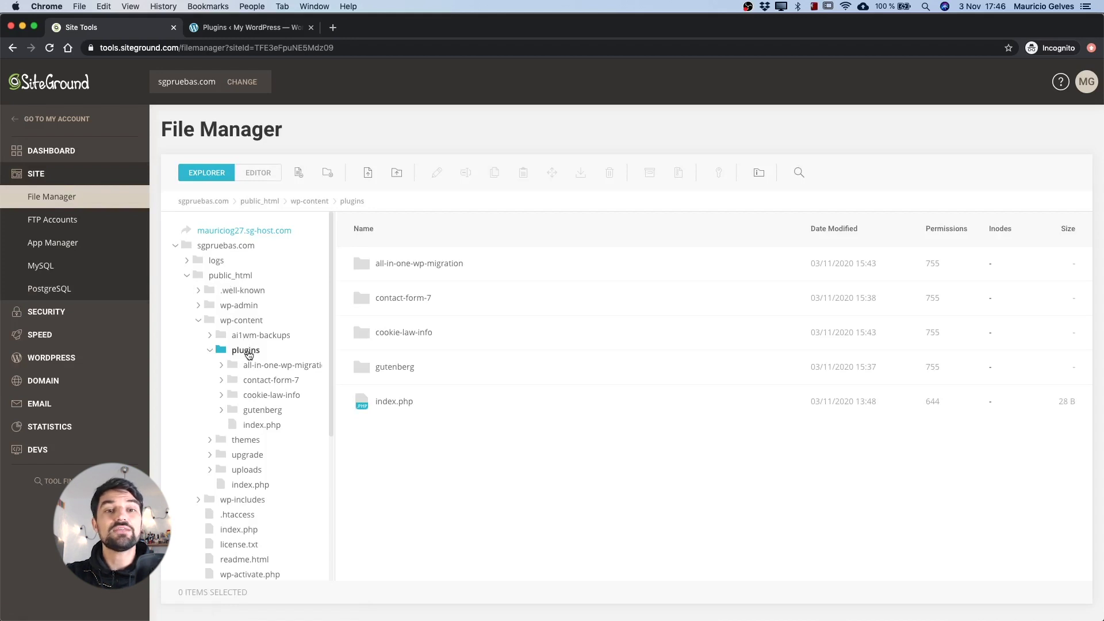
pyautogui.rightClick(409, 371)
pyautogui.click(440, 378)
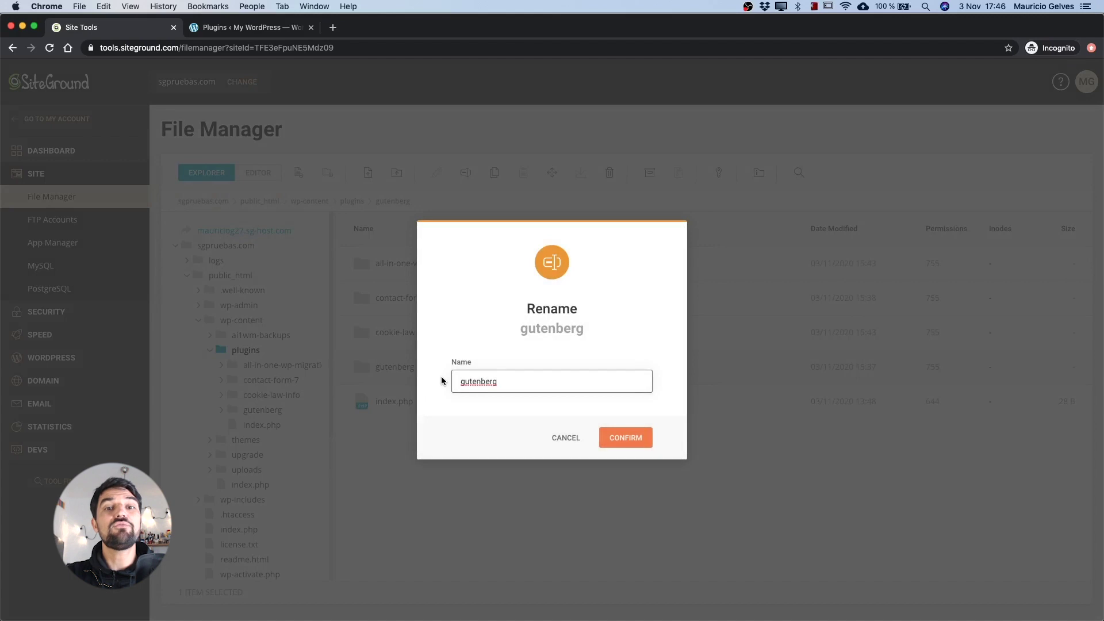
pyautogui.write('_OLD')
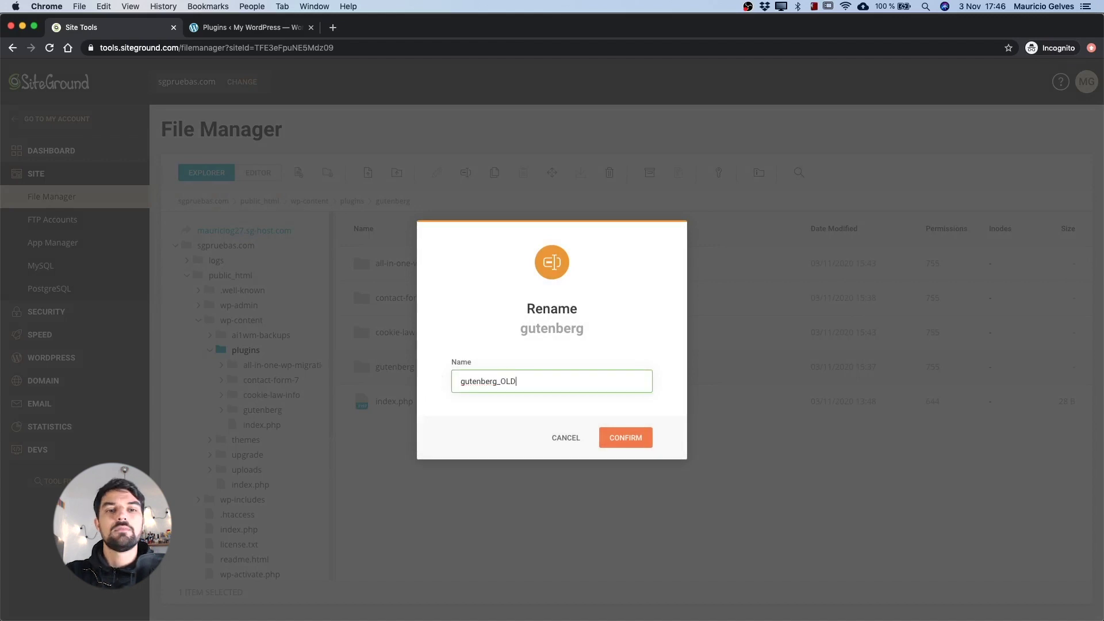
pyautogui.click(627, 439)
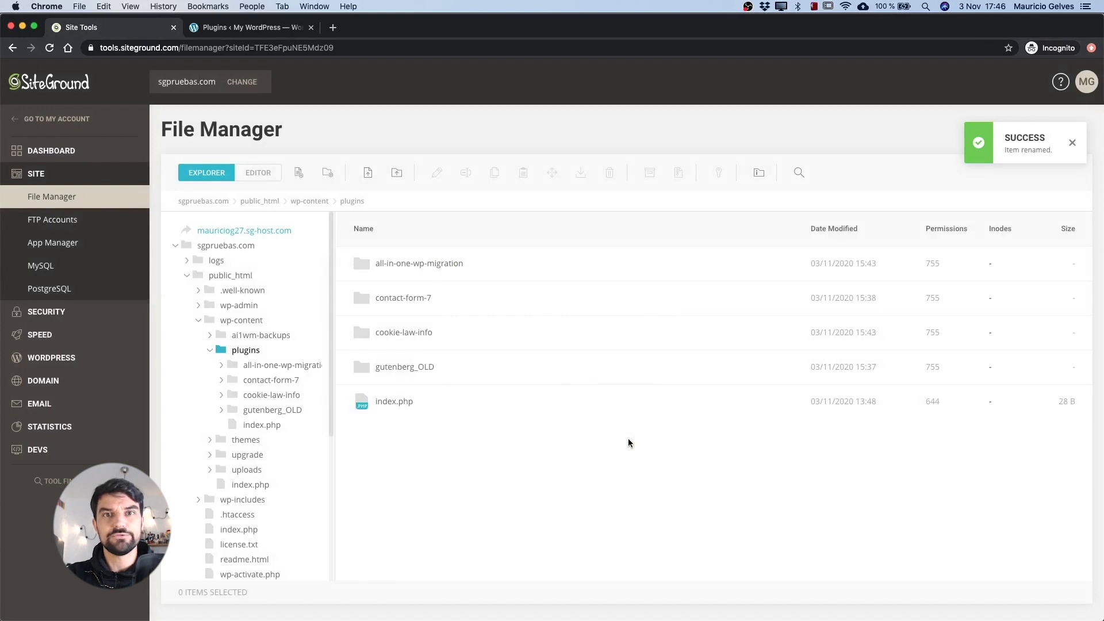
# Rename the gutenberg_OLD folder in wp-content/plugins back to gutenberg
pyautogui.rightClick(428, 368)
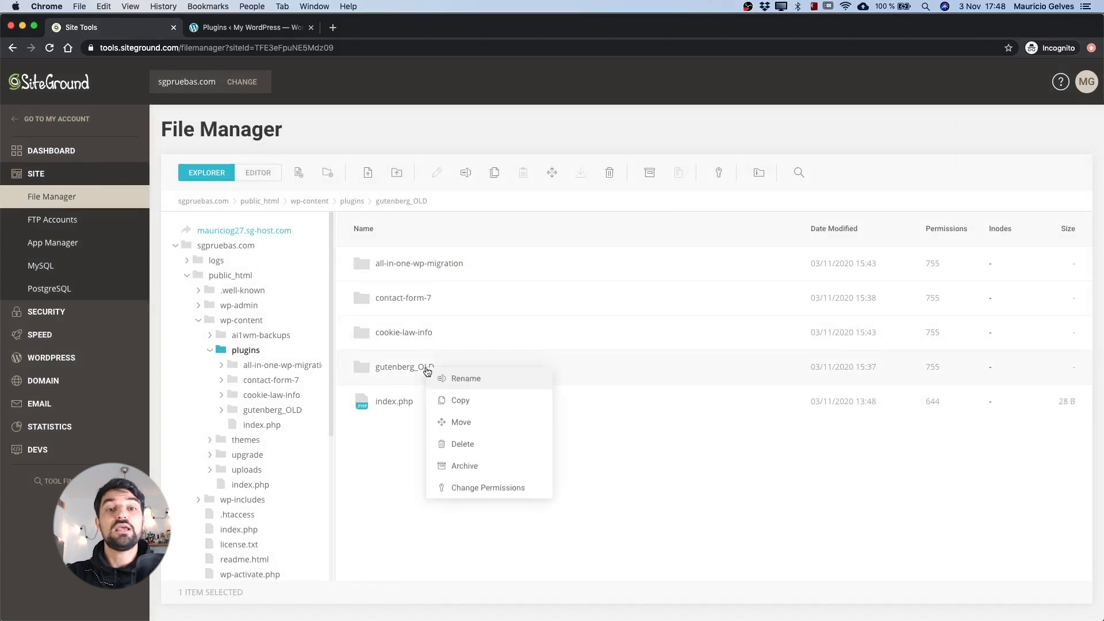
pyautogui.click(454, 379)
pyautogui.press('BackSpace')
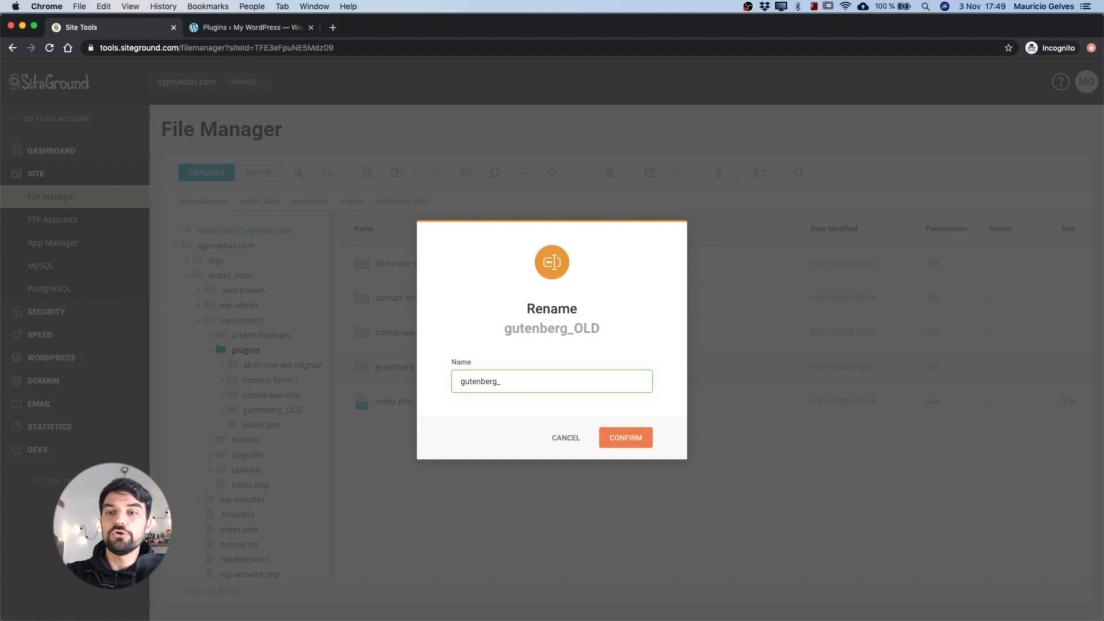
pyautogui.click(605, 438)
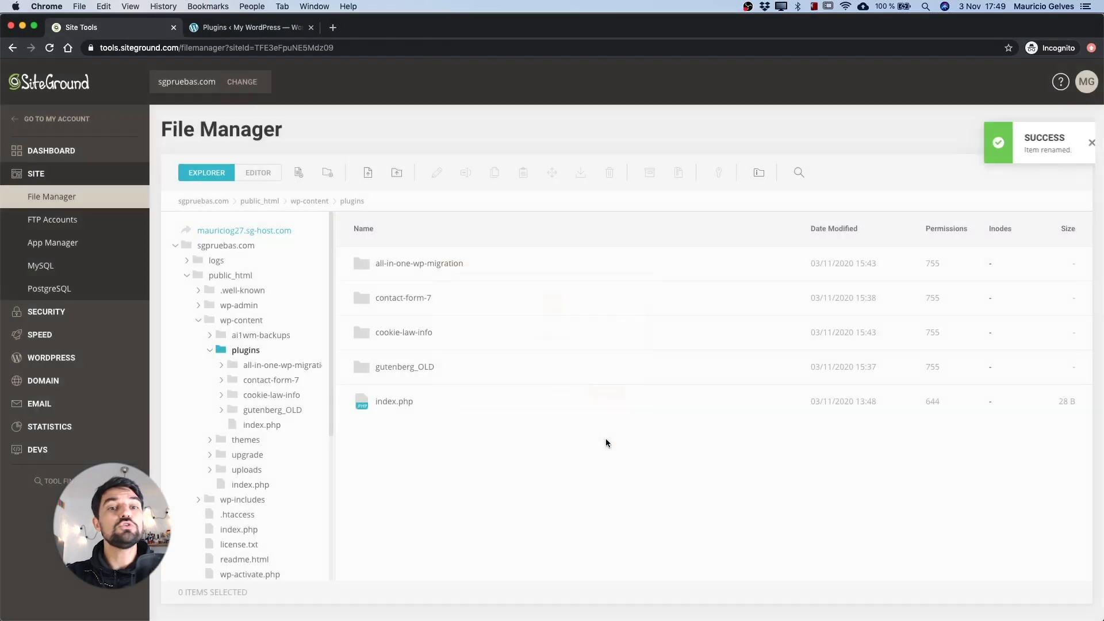
# Switch to the WordPress Plugins page, reload it, and activate the Gutenberg plugin
pyautogui.click(247, 27)
pyautogui.press('super+r')
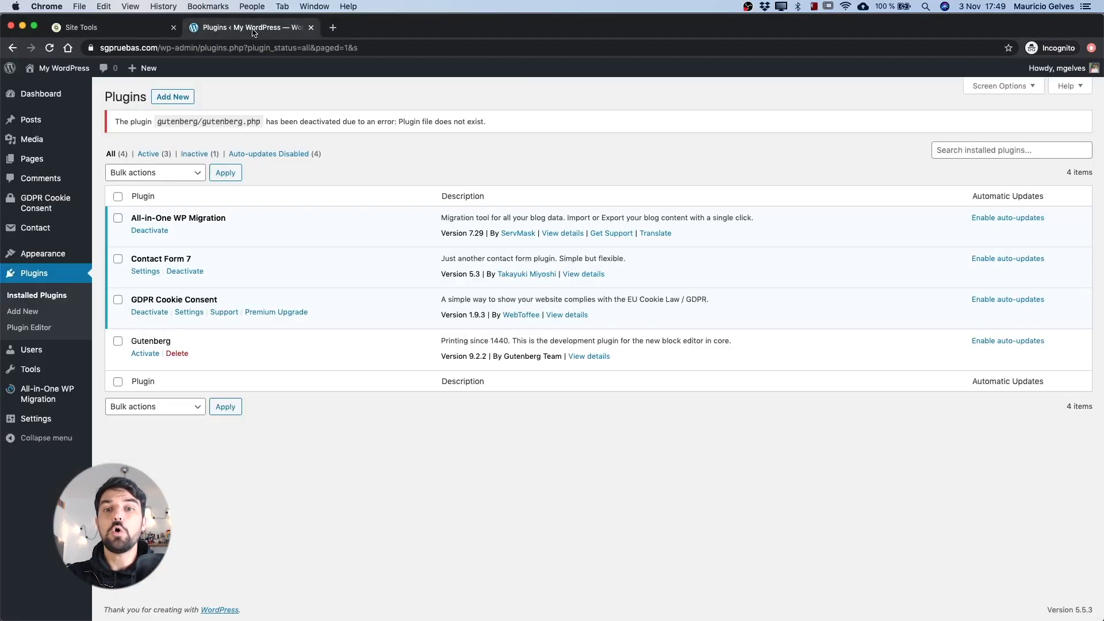
pyautogui.click(144, 319)
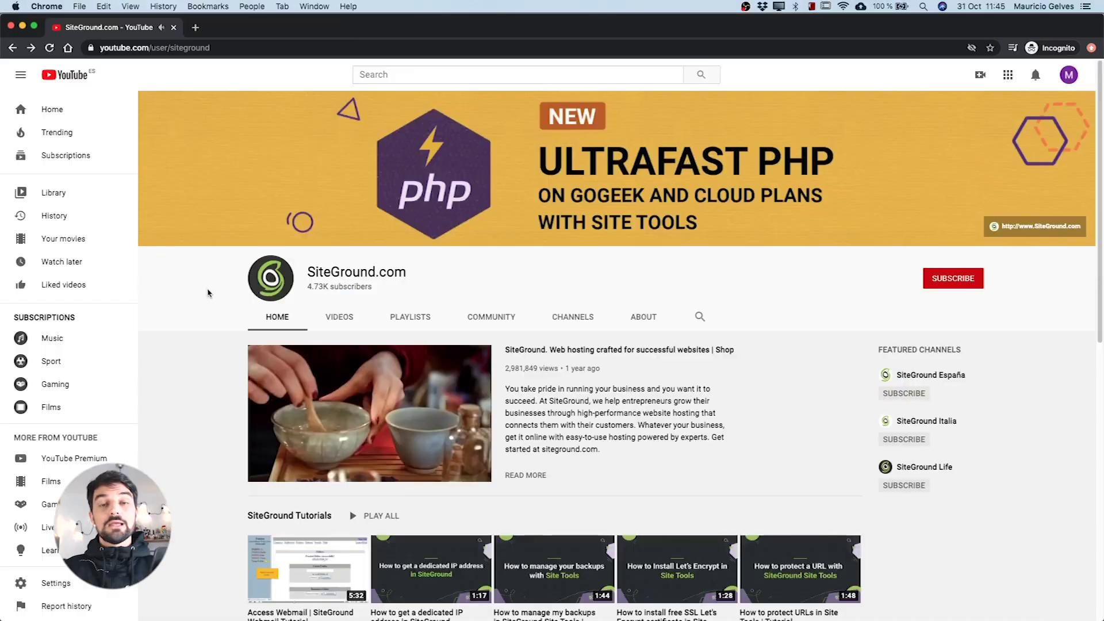
# Subscribe to the SiteGround.com YouTube channel and turn on its notifications
pyautogui.click(943, 279)
pyautogui.click(972, 280)
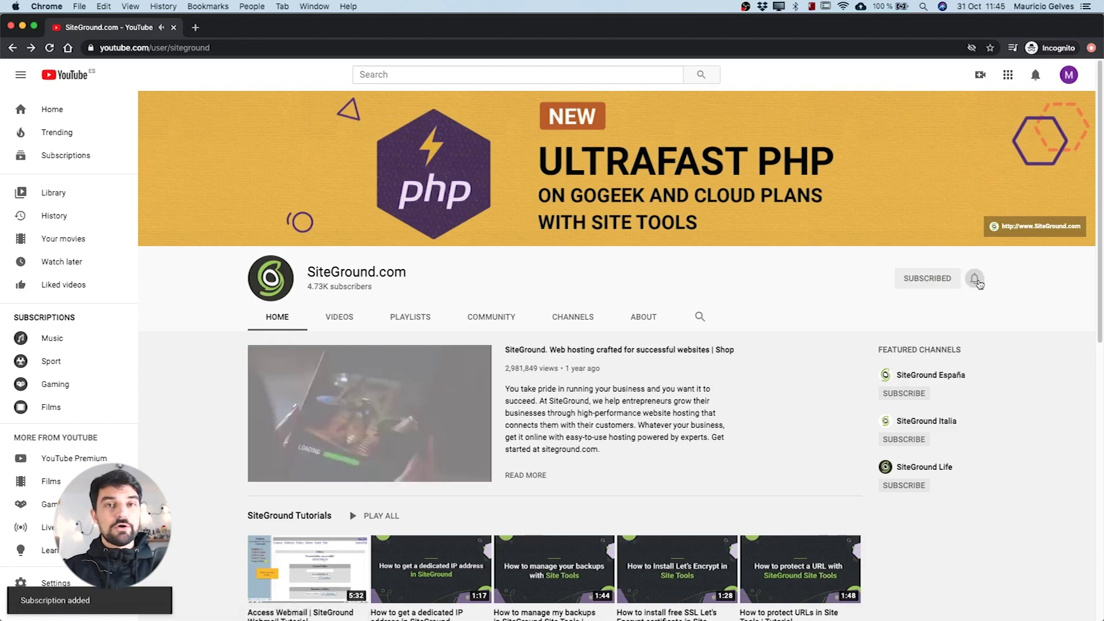
pyautogui.click(994, 305)
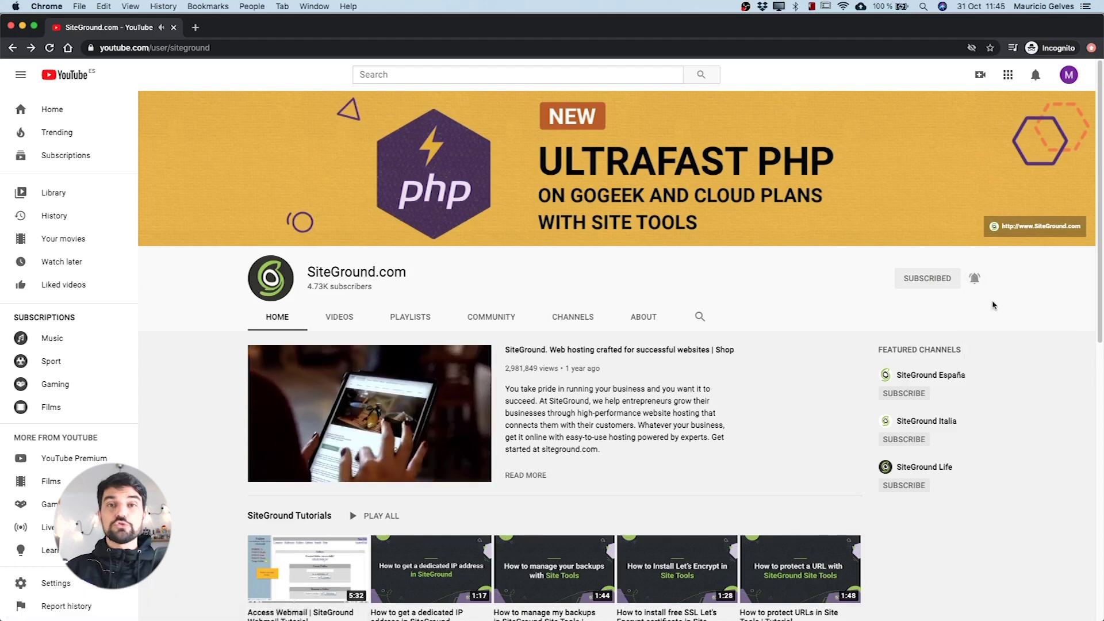
pyautogui.scroll(-3, 994, 305)
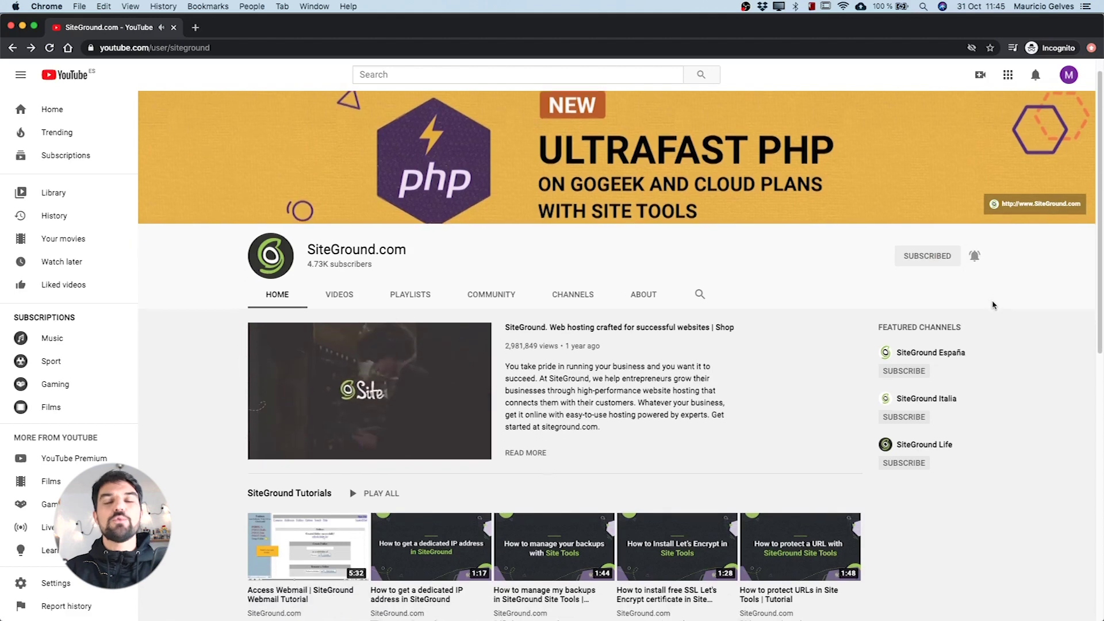